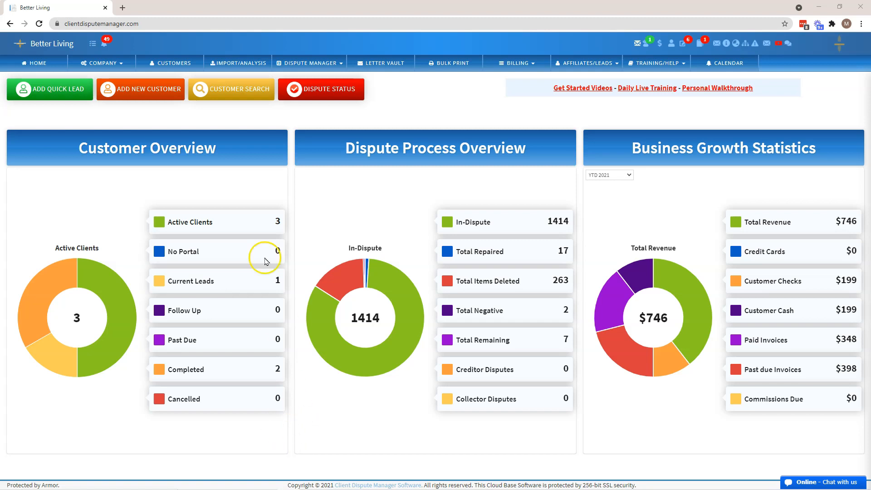
# Step: Open the company's notification and automation settings and show the 1 Click Print Automation with LetterStream section
pyautogui.click(122, 64)
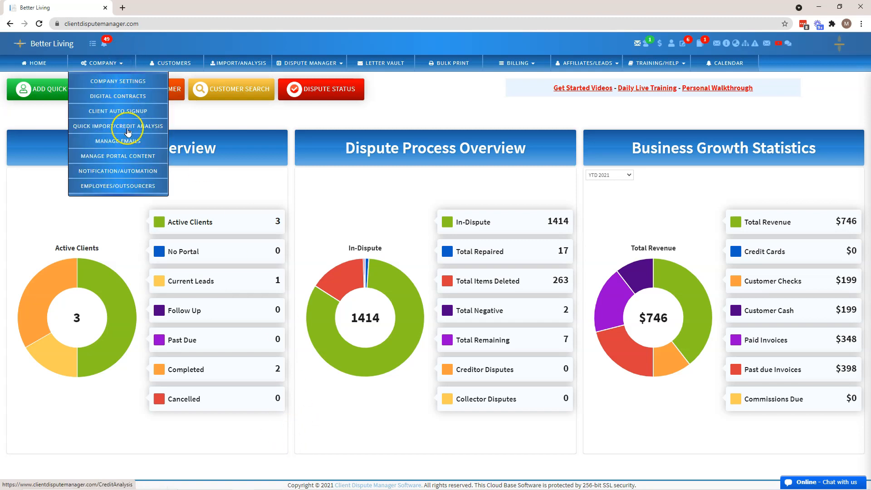
pyautogui.click(126, 174)
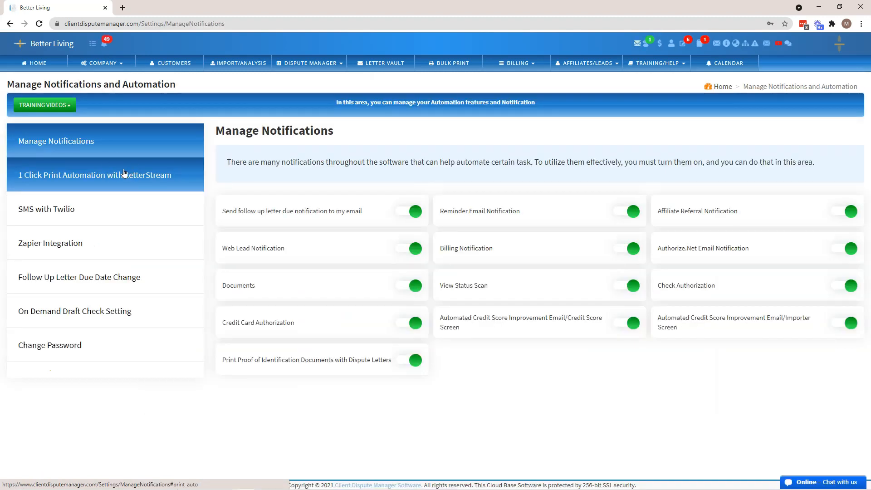
pyautogui.click(58, 181)
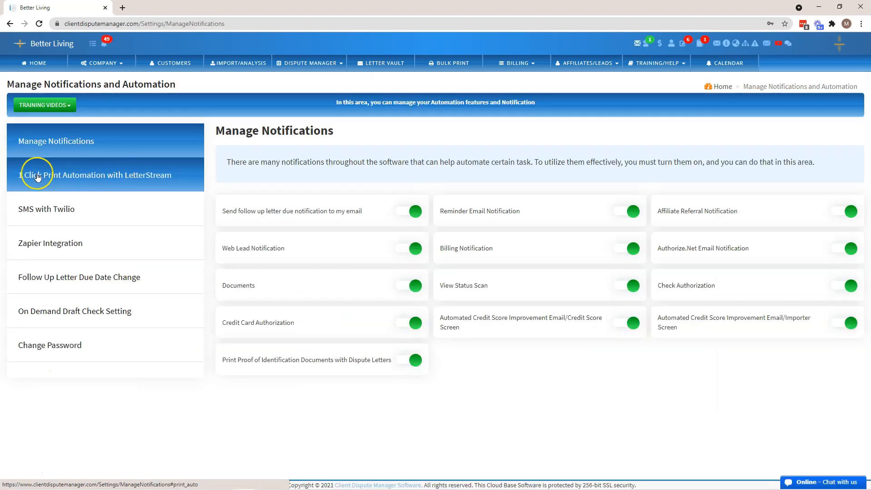
pyautogui.click(111, 179)
# Step: Check which training videos are offered for notifications and automation and for the LetterStream integration
pyautogui.click(51, 105)
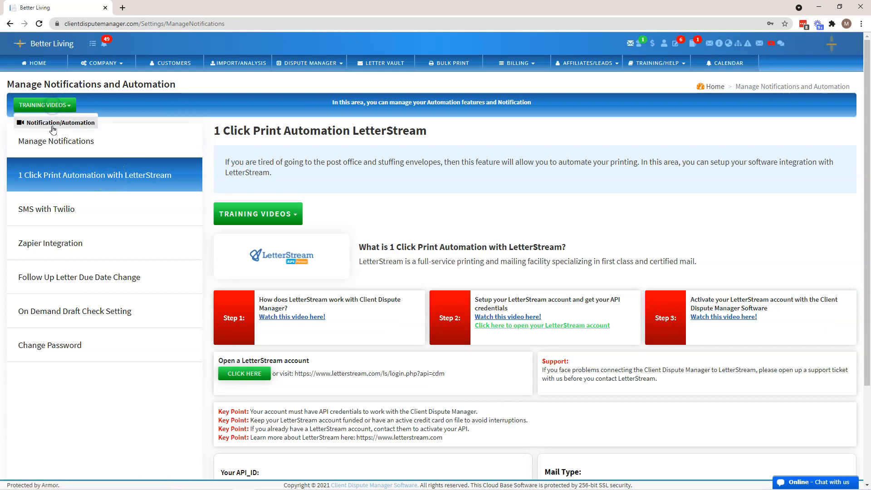
pyautogui.click(73, 130)
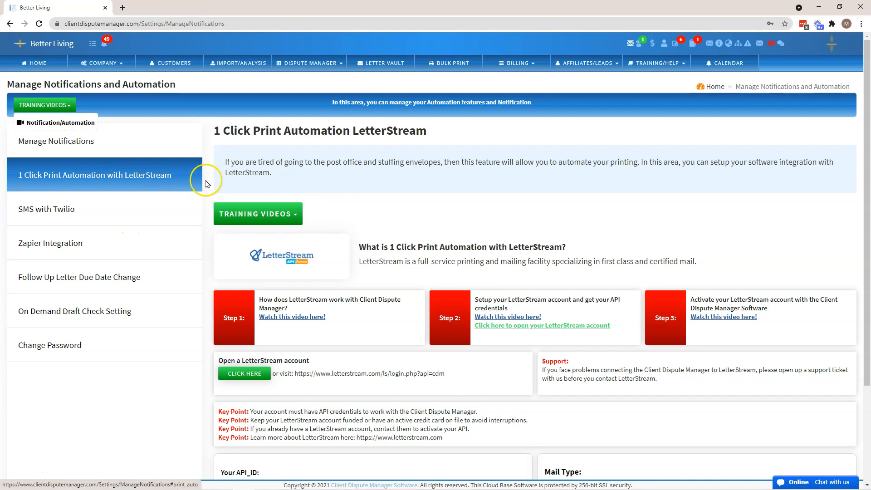
pyautogui.click(331, 172)
pyautogui.click(319, 177)
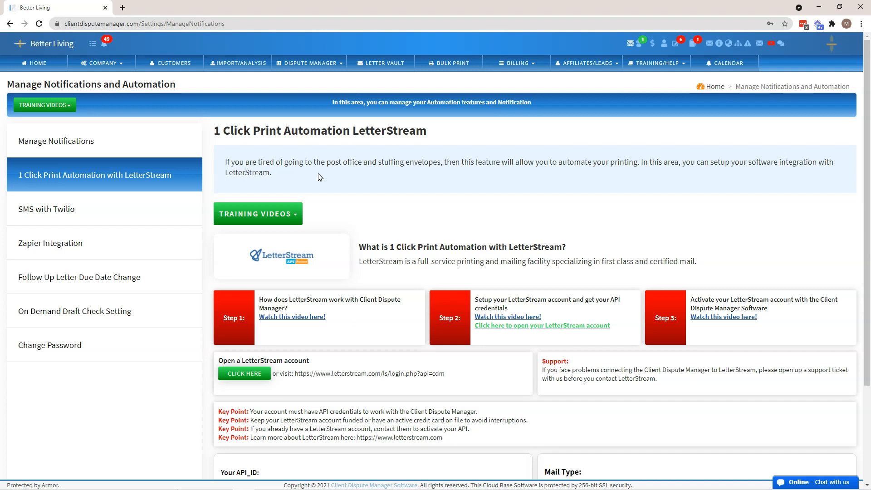
pyautogui.click(292, 214)
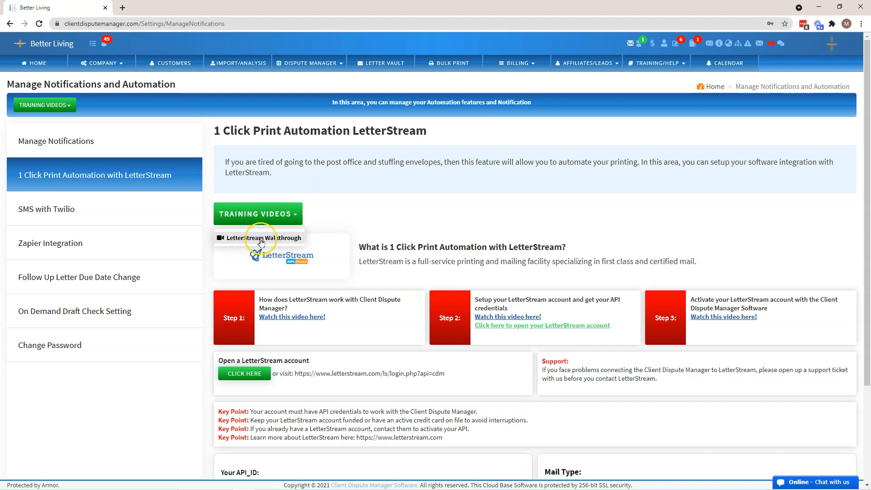
pyautogui.click(290, 215)
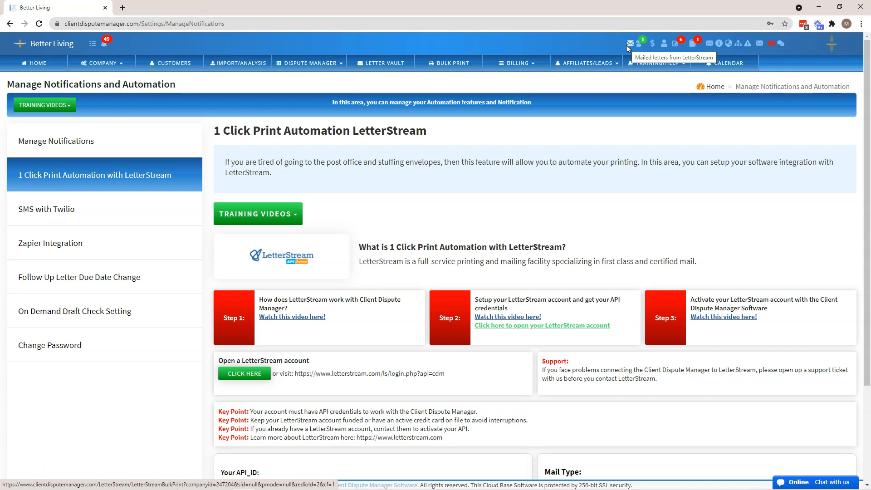
# Step: Open the bulk print page for LetterStream letters and check its list of training videos
pyautogui.click(446, 64)
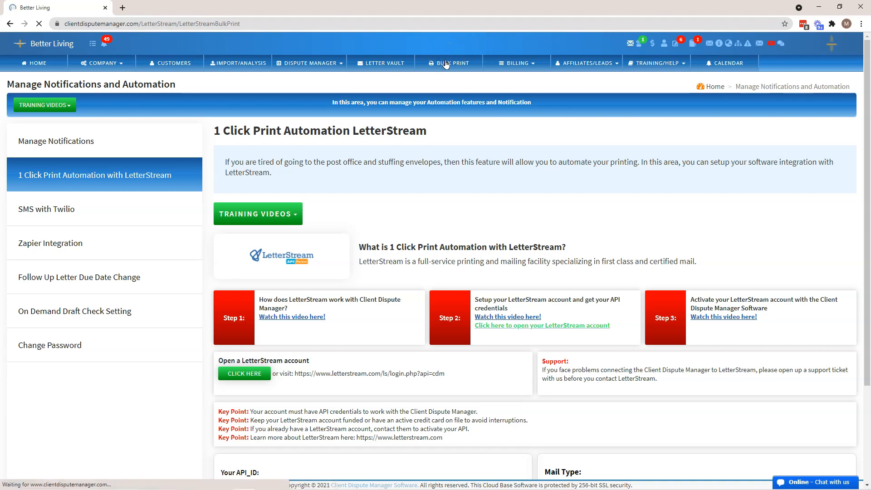
pyautogui.click(197, 64)
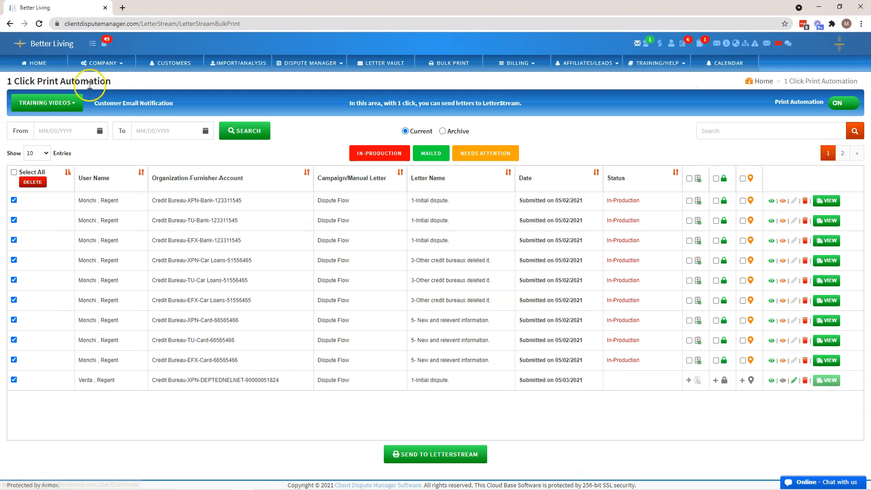
pyautogui.click(62, 103)
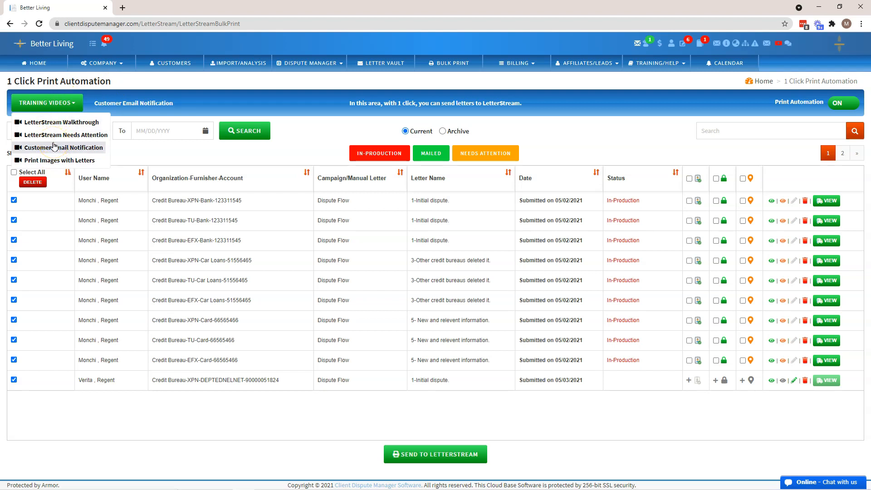
pyautogui.click(372, 131)
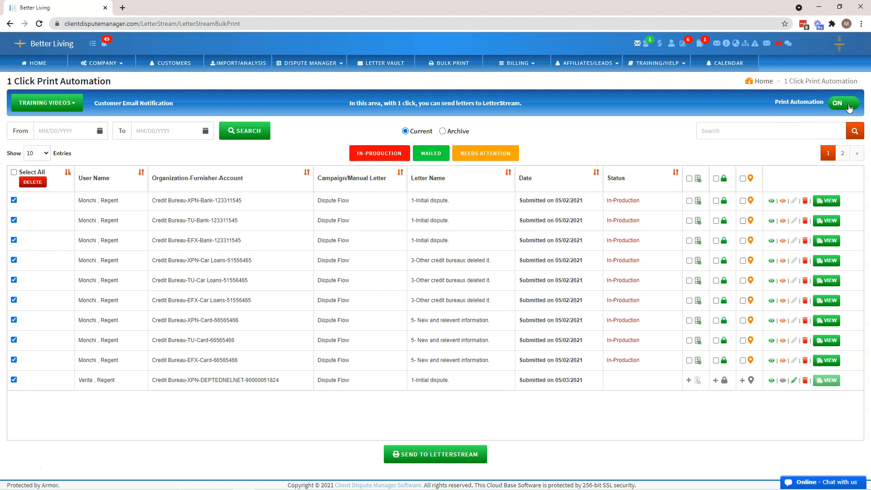
# Step: Set the letter search date range from 05/01/2021 to 05/03/2021
pyautogui.click(845, 108)
pyautogui.click(86, 132)
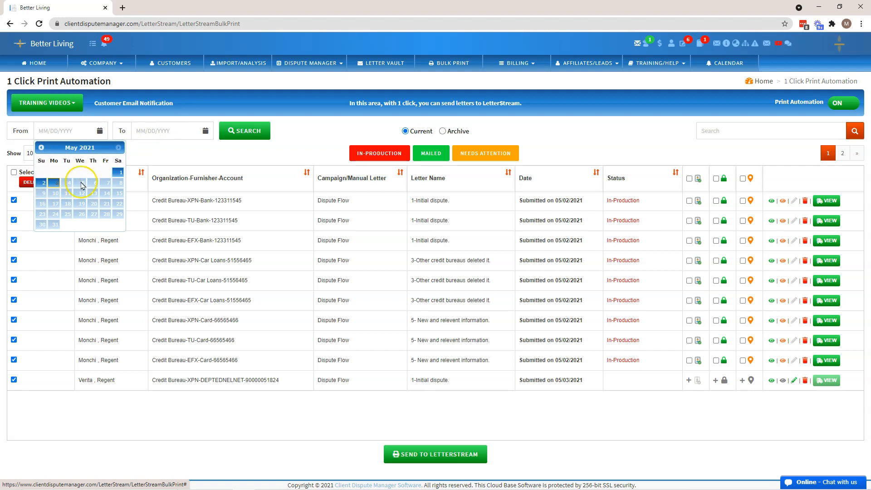
pyautogui.click(119, 172)
pyautogui.click(163, 134)
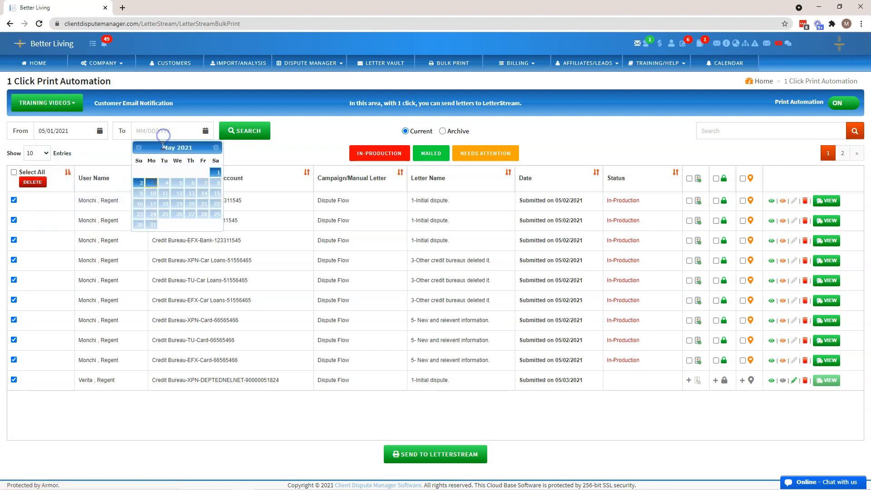
pyautogui.click(151, 181)
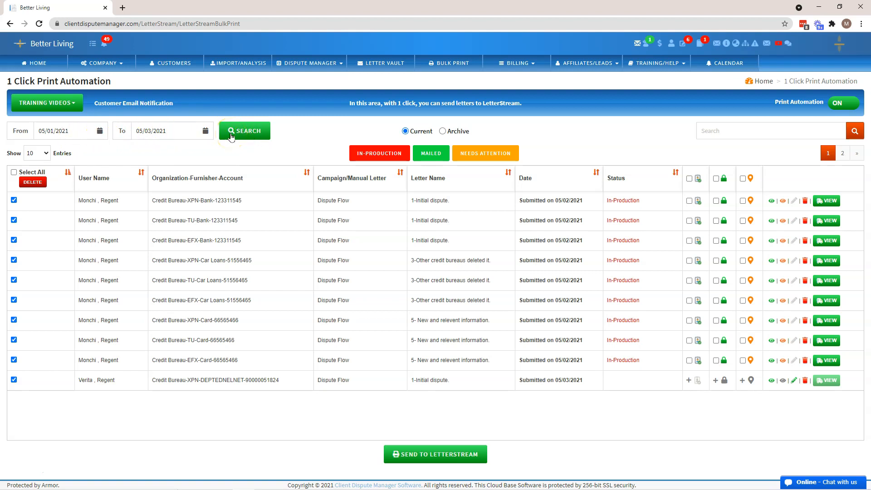
pyautogui.click(778, 133)
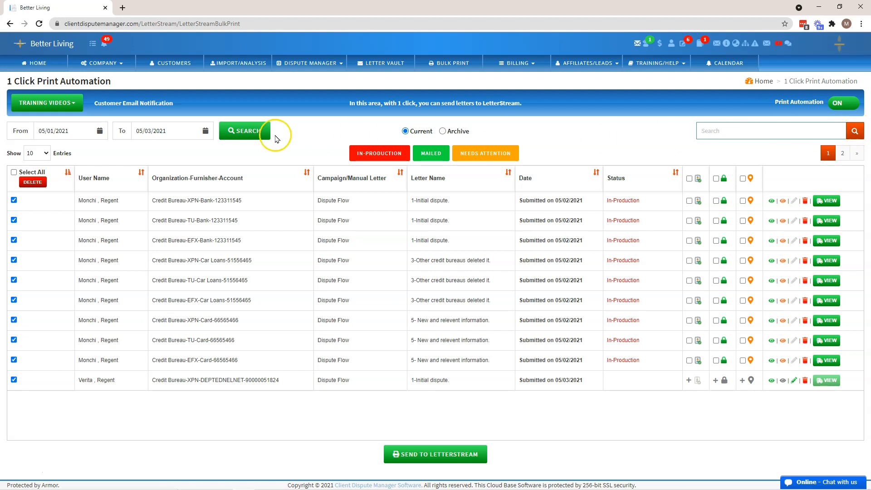
# Step: Show 20 entries per page in the letter list and review the status legend and archive option
pyautogui.click(45, 153)
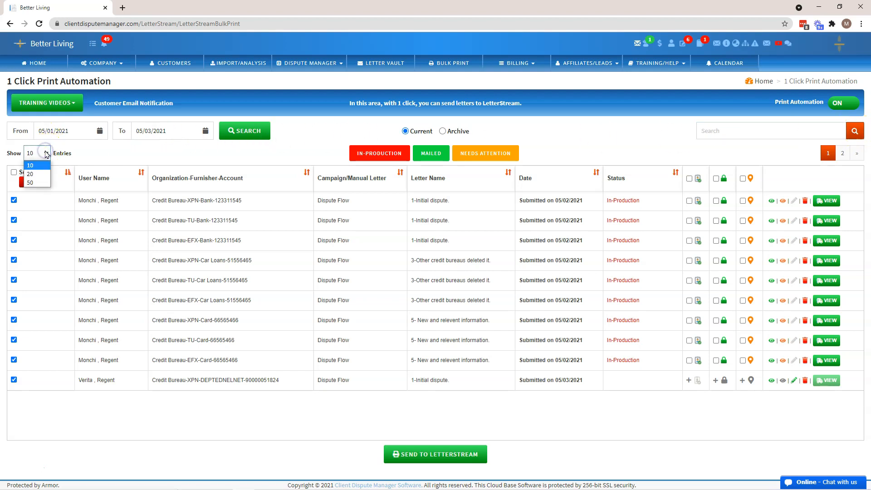
pyautogui.click(34, 175)
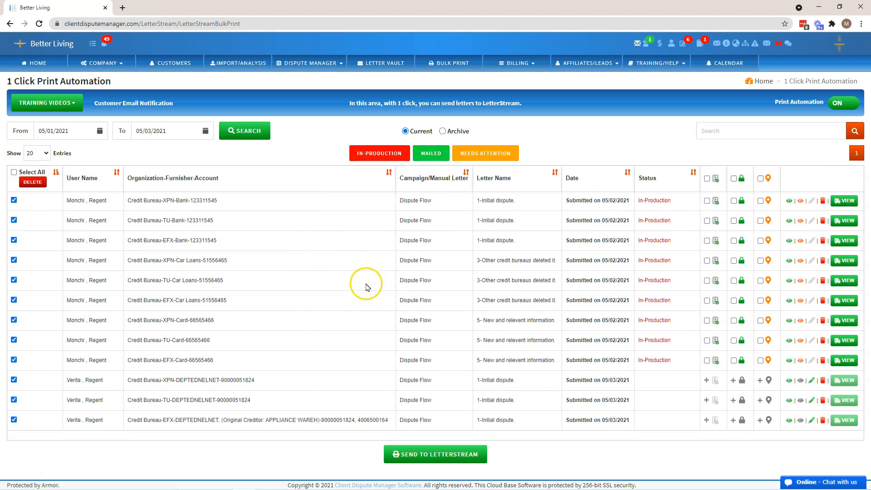
pyautogui.click(36, 153)
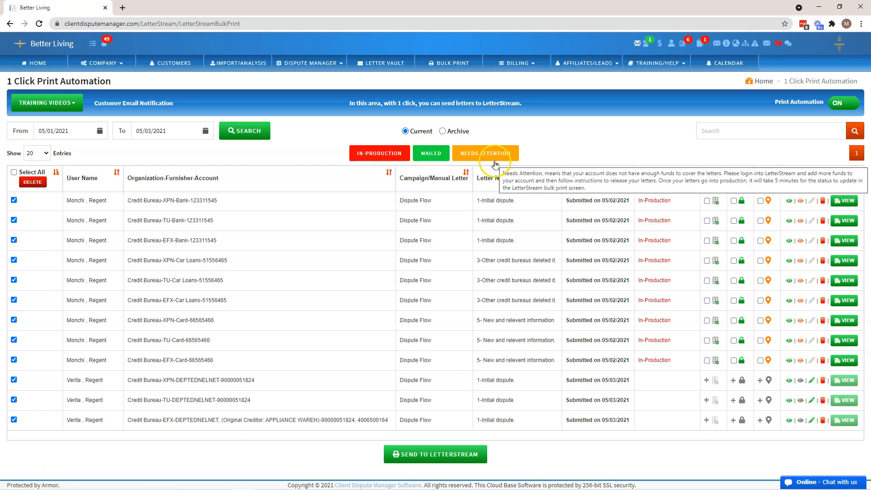
pyautogui.click(382, 158)
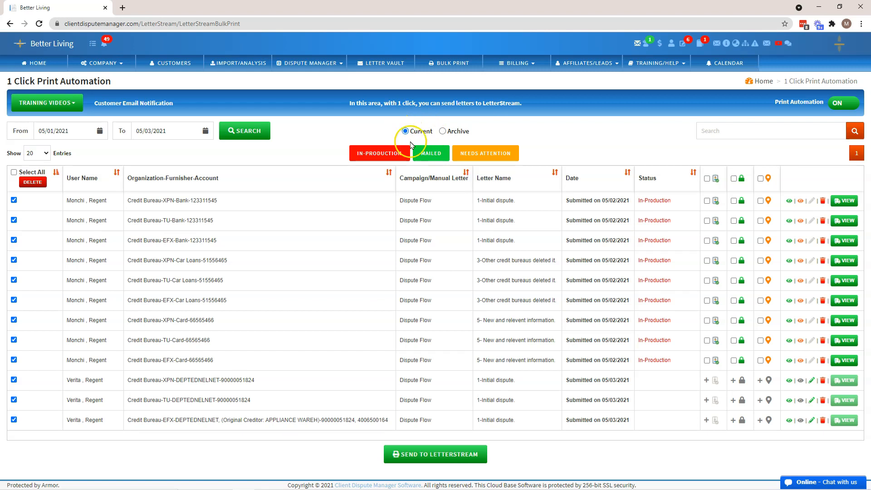
pyautogui.click(443, 135)
pyautogui.moveTo(481, 161)
# Step: Mark the SSN proof for the TU card letter, the address proof for the XPN card letter, and the ID proof for all eligible letters
pyautogui.click(708, 361)
pyautogui.click(733, 341)
pyautogui.click(760, 320)
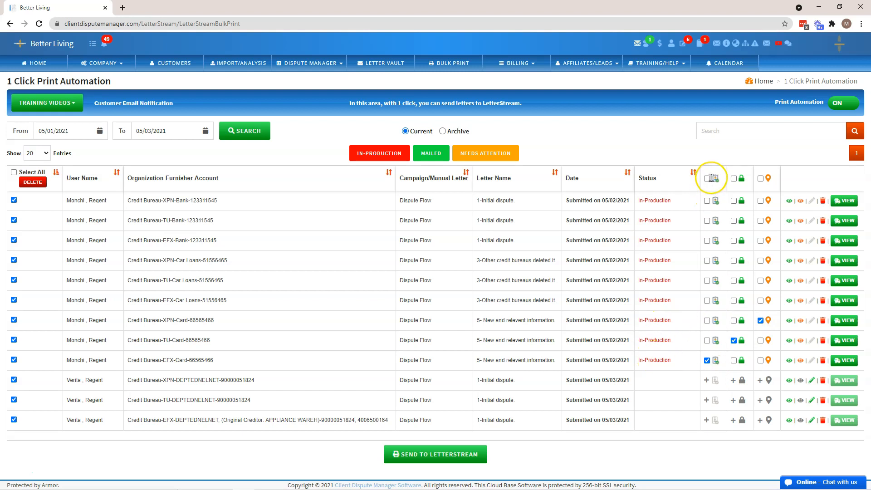
pyautogui.click(709, 180)
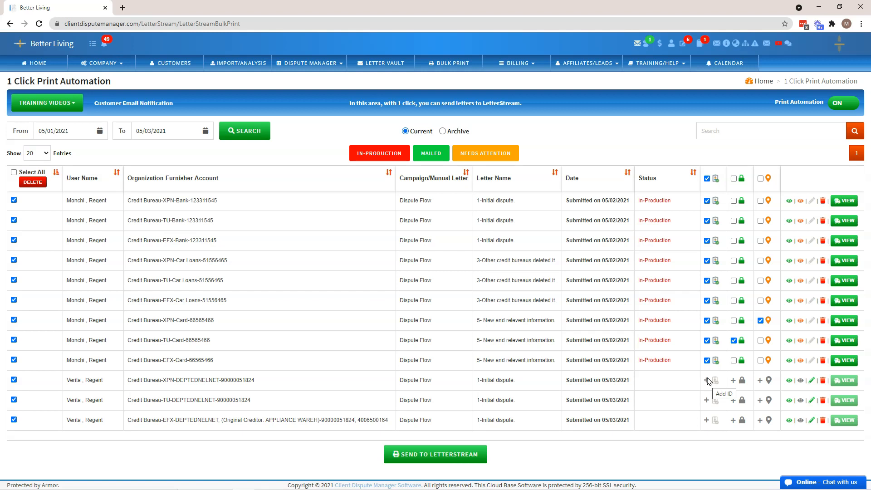
# Step: Review the Add Document form for the missing ID on the XPN letter submitted 05/03/2021, including proof type, description and file limits, and close it
pyautogui.click(707, 382)
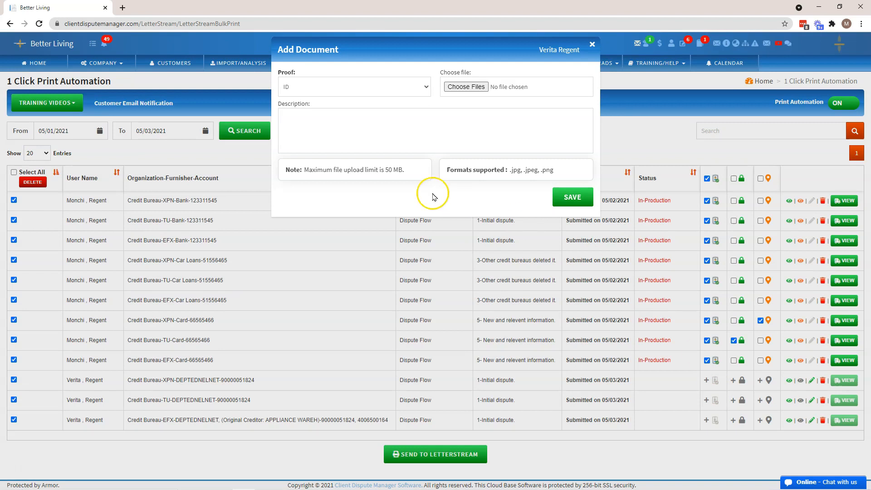
pyautogui.click(394, 89)
pyautogui.click(465, 135)
pyautogui.click(390, 128)
pyautogui.moveTo(300, 170); pyautogui.dragTo(497, 168)
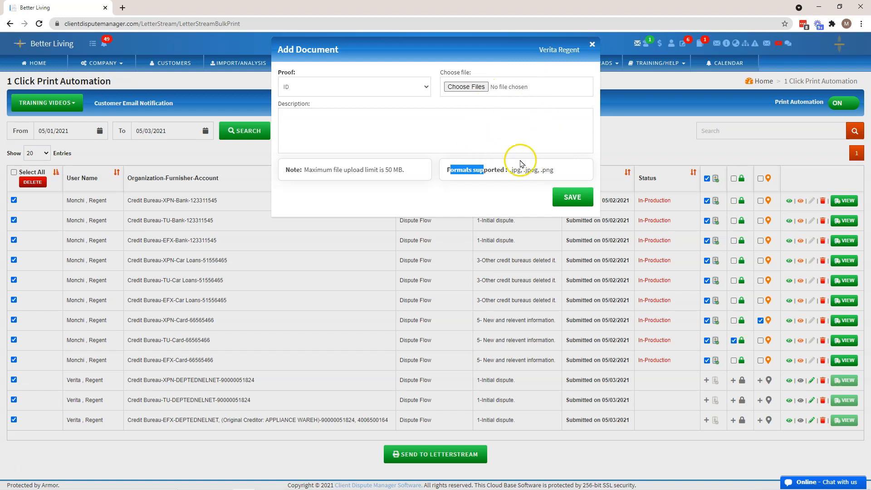
pyautogui.click(592, 44)
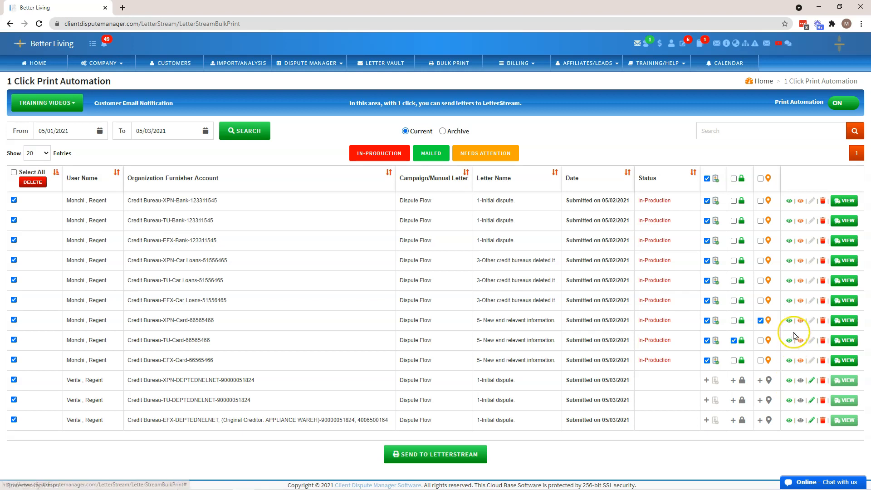
# Step: Preview the EFX car loans letter and the proof documents stored for the TU card letter
pyautogui.click(790, 301)
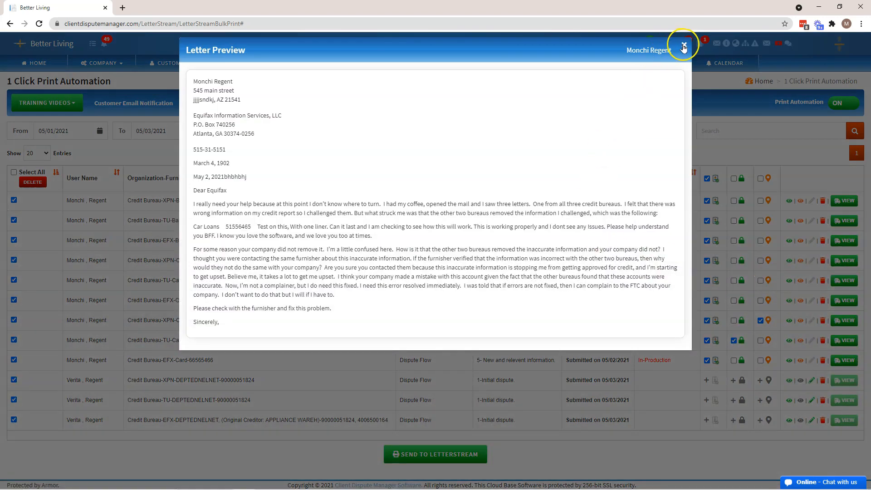
pyautogui.click(684, 46)
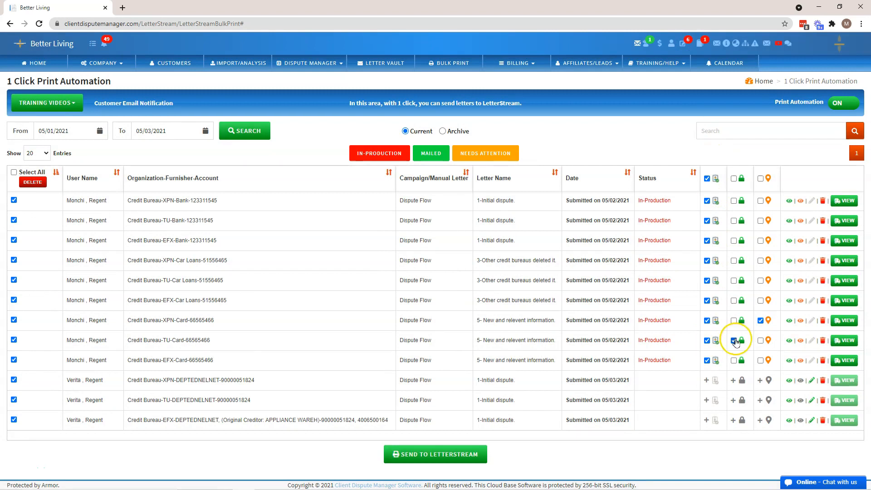
pyautogui.click(800, 342)
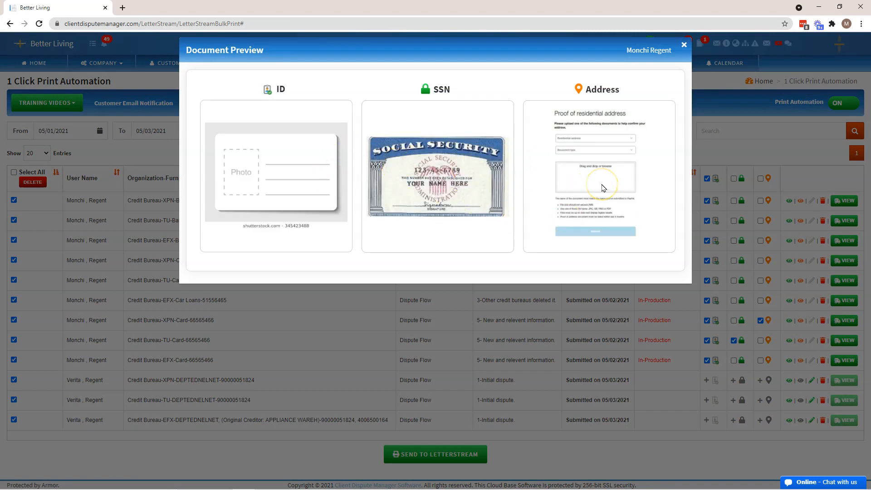
pyautogui.click(685, 44)
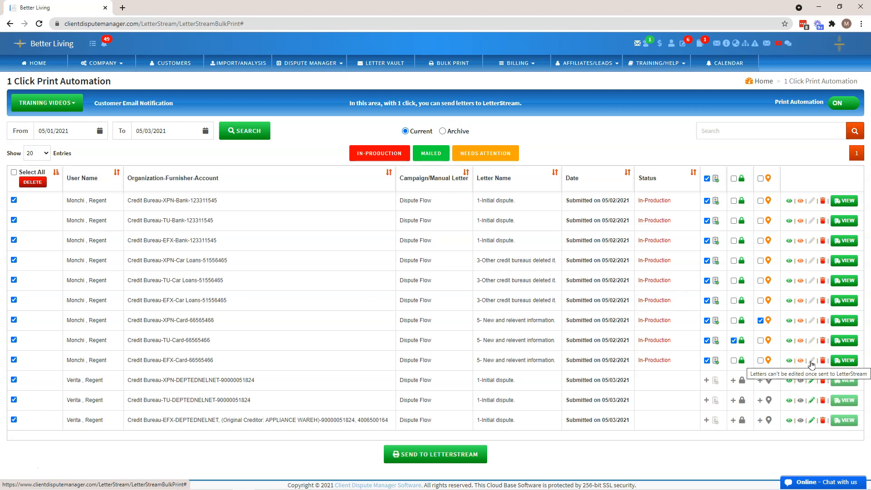
# Step: Open the unsent XPN initial dispute letter in the letter editor, review its text and return to the letter list
pyautogui.click(812, 382)
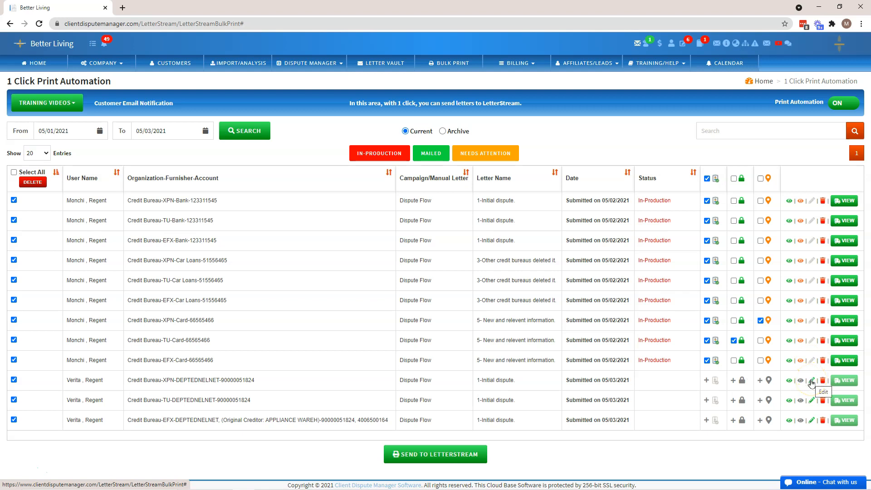
pyautogui.click(811, 382)
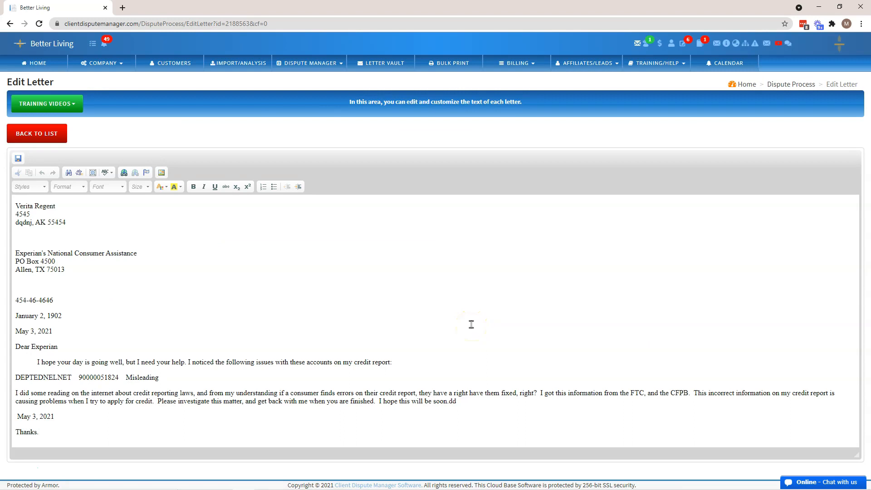
pyautogui.click(41, 104)
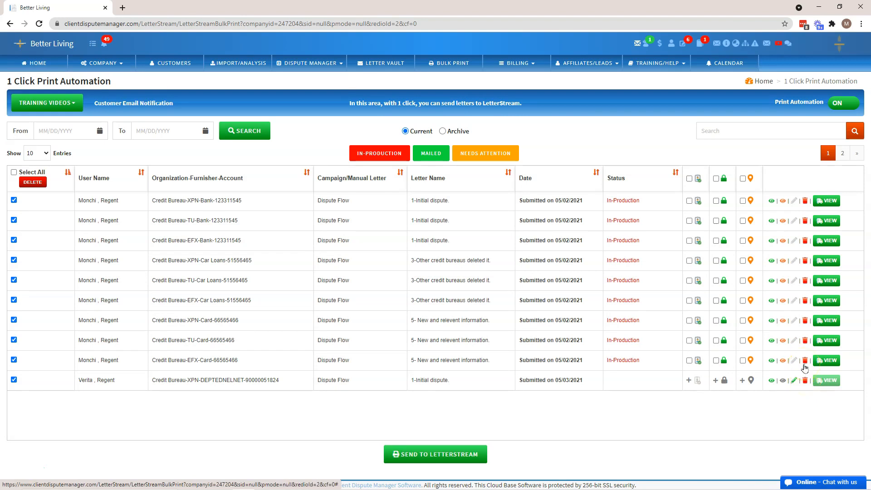
# Step: Review the TU card letter's LetterStream tracking information, close it and select all listed letters
pyautogui.click(824, 345)
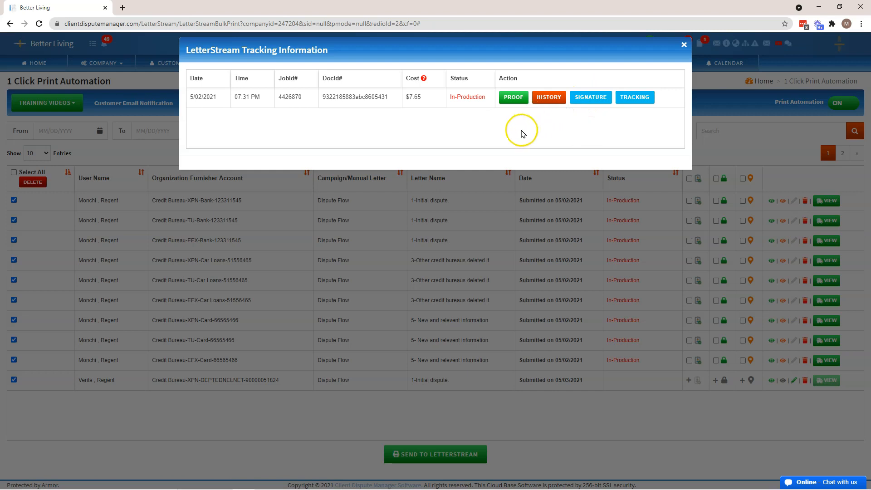
pyautogui.click(685, 46)
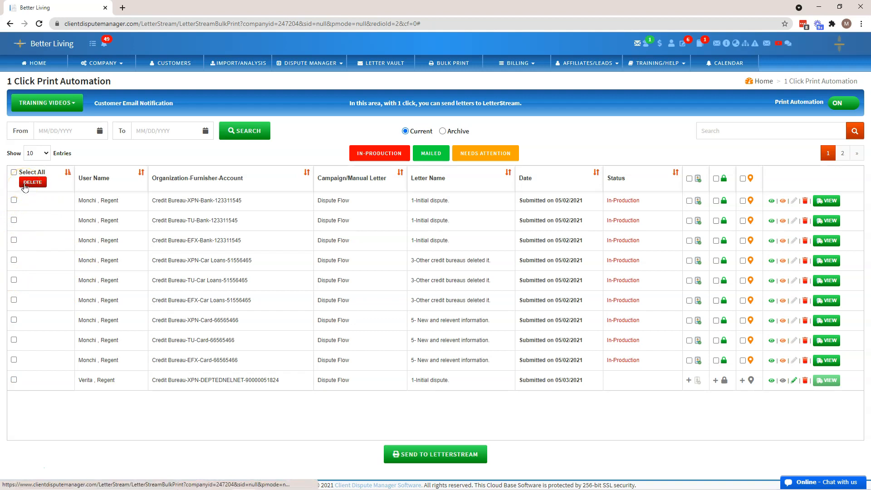
pyautogui.click(40, 186)
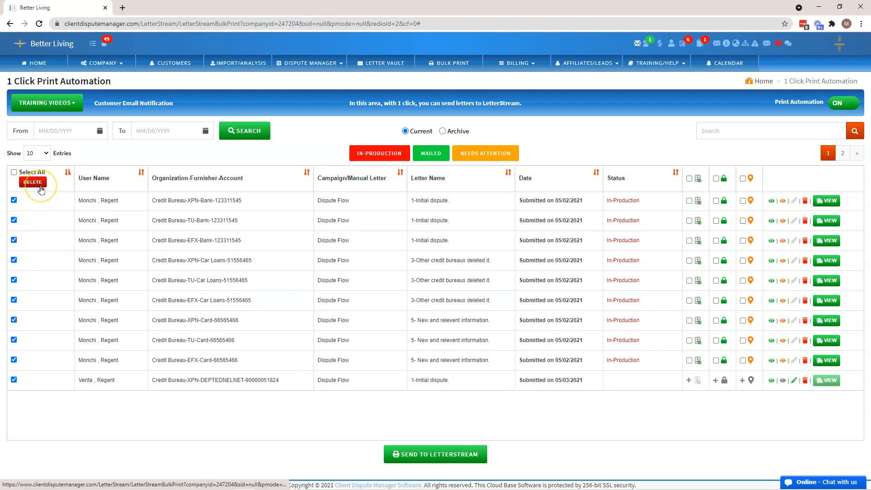
# Step: Show 50 entries per page in the letter list and clear the selection of all letters
pyautogui.click(43, 153)
pyautogui.click(39, 182)
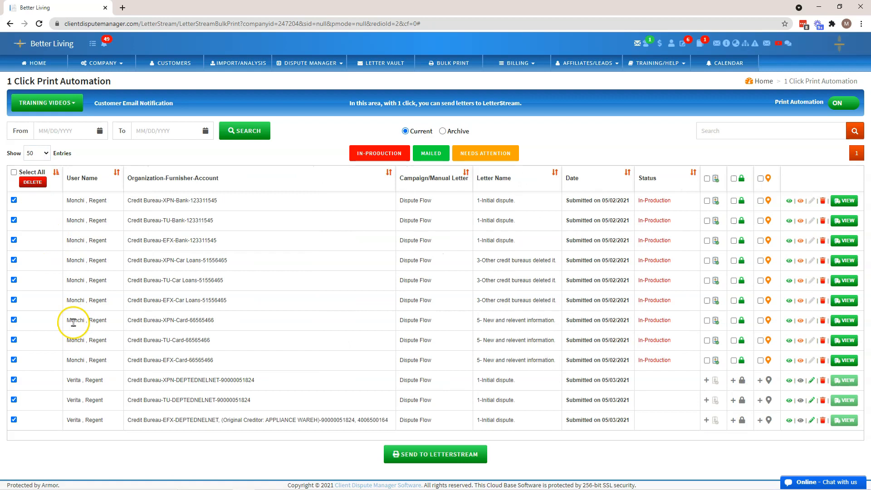
pyautogui.click(14, 173)
pyautogui.click(13, 172)
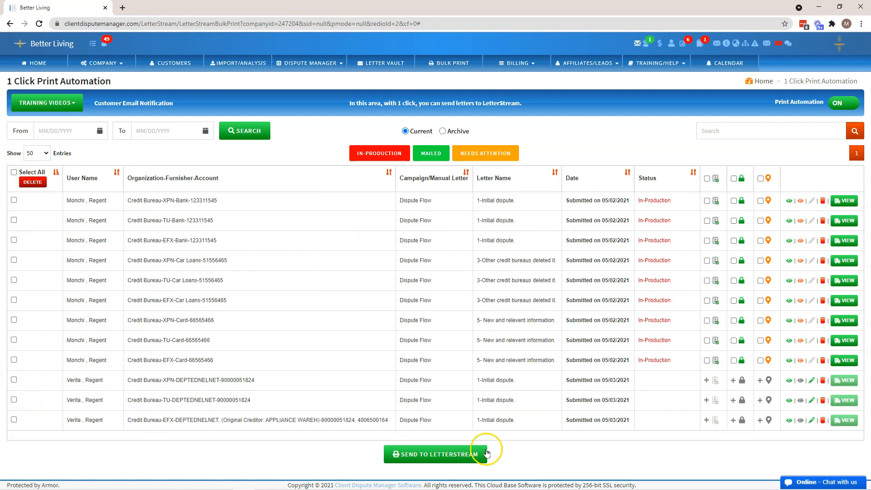
# Step: Select the three unsent XPN, TU and EFX DEPTEDNELNET letters submitted on 05/03/2021 and send them to LetterStream
pyautogui.click(13, 380)
pyautogui.click(13, 399)
pyautogui.click(14, 420)
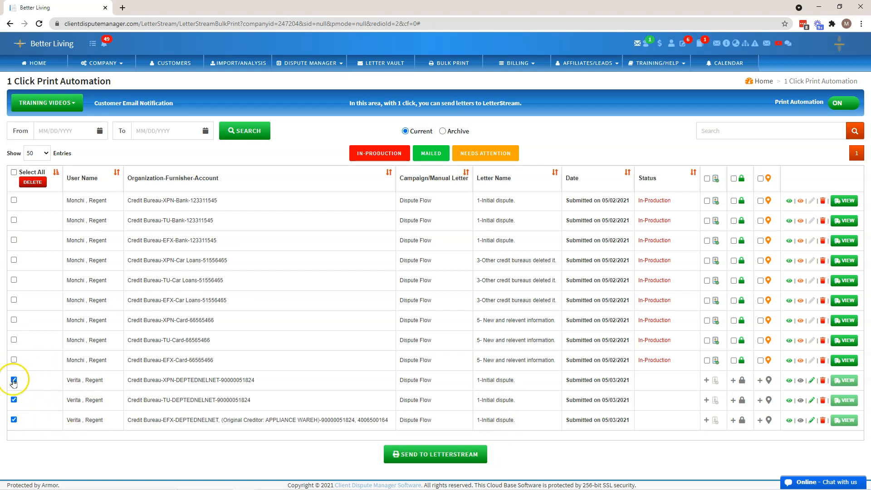
pyautogui.click(447, 455)
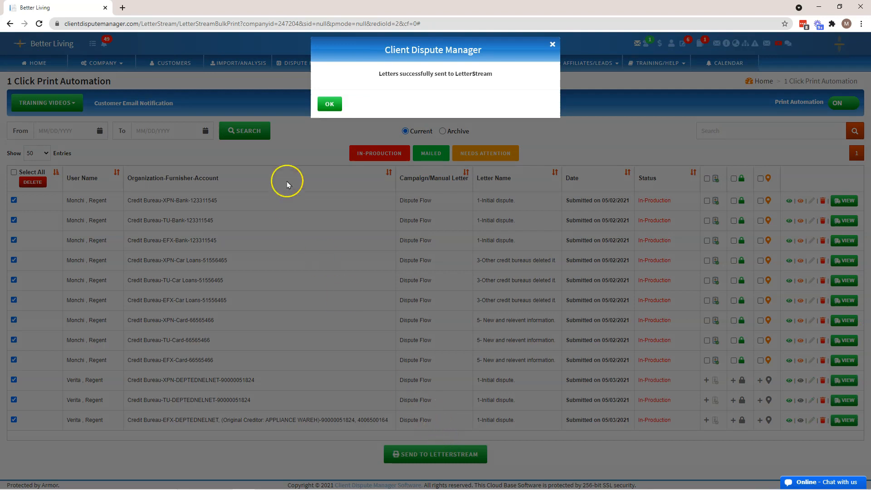
pyautogui.click(326, 105)
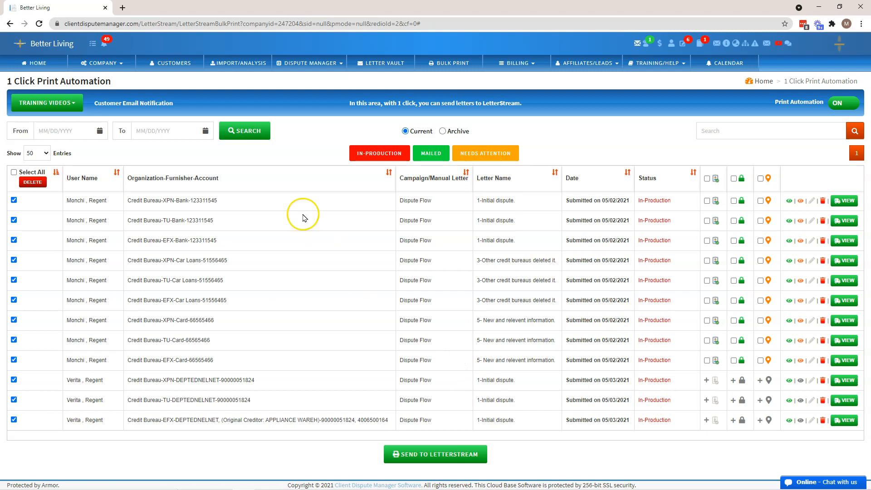
# Step: Look over the available training videos and the archived letters, and return to the home page
pyautogui.click(45, 103)
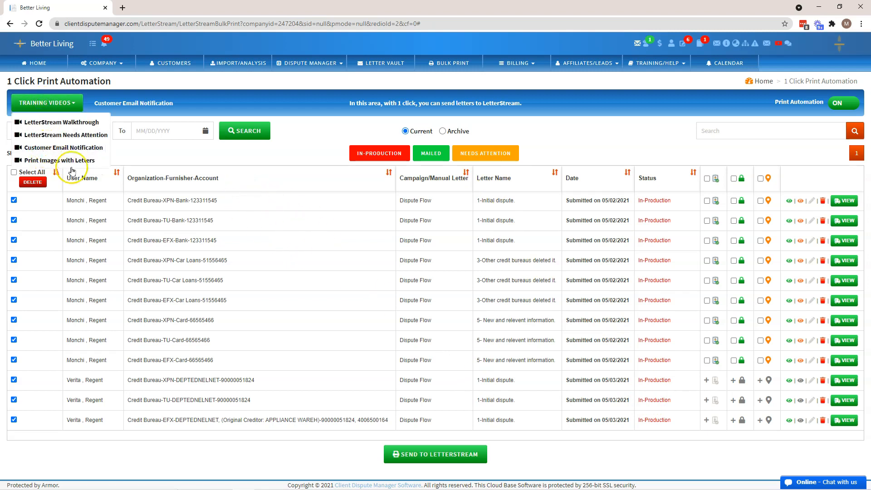
pyautogui.click(337, 273)
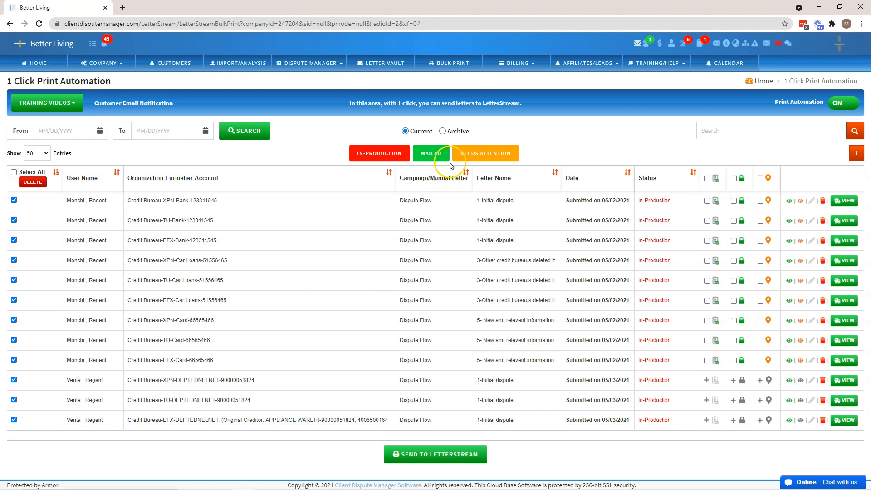
pyautogui.click(443, 131)
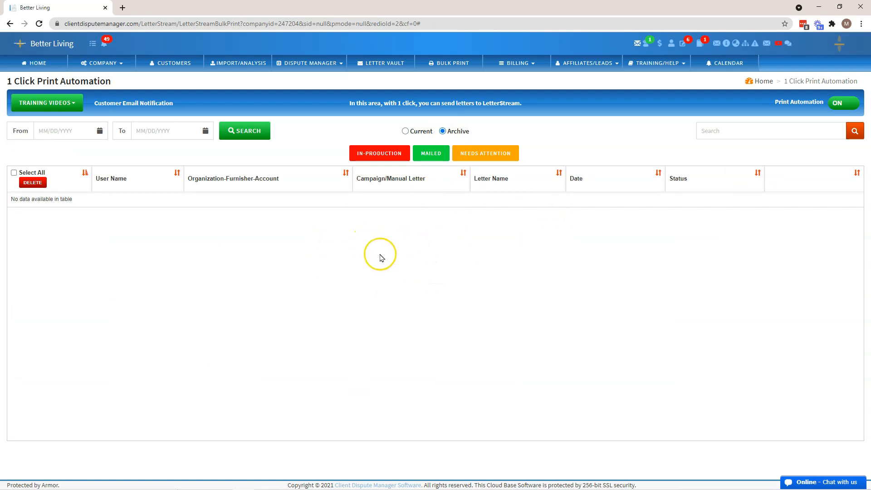
pyautogui.click(37, 61)
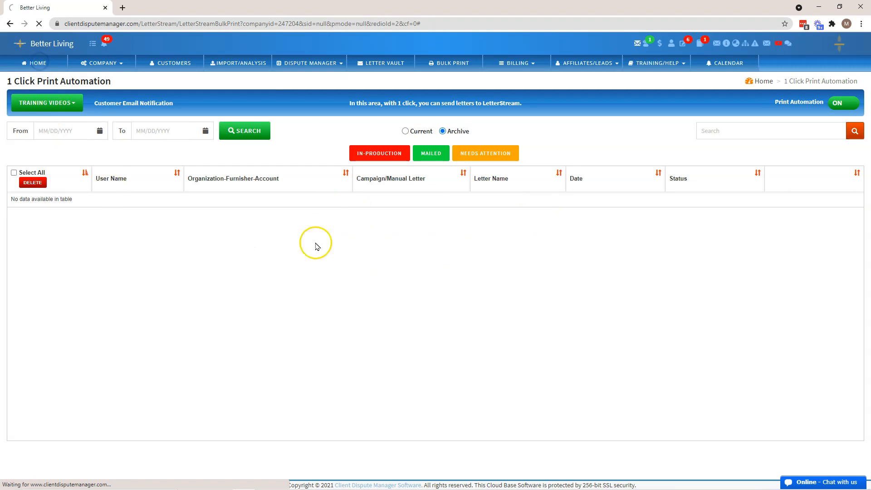